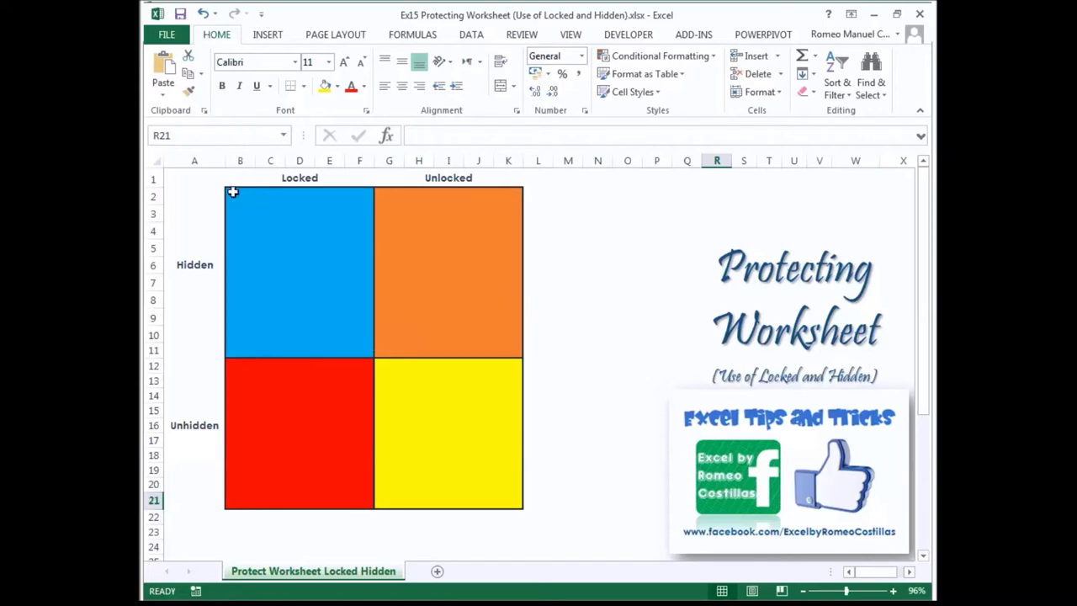
Give the blue block B2:F11 both Locked and Hidden cell protection.
left_click_drag(233, 192, 353, 343)
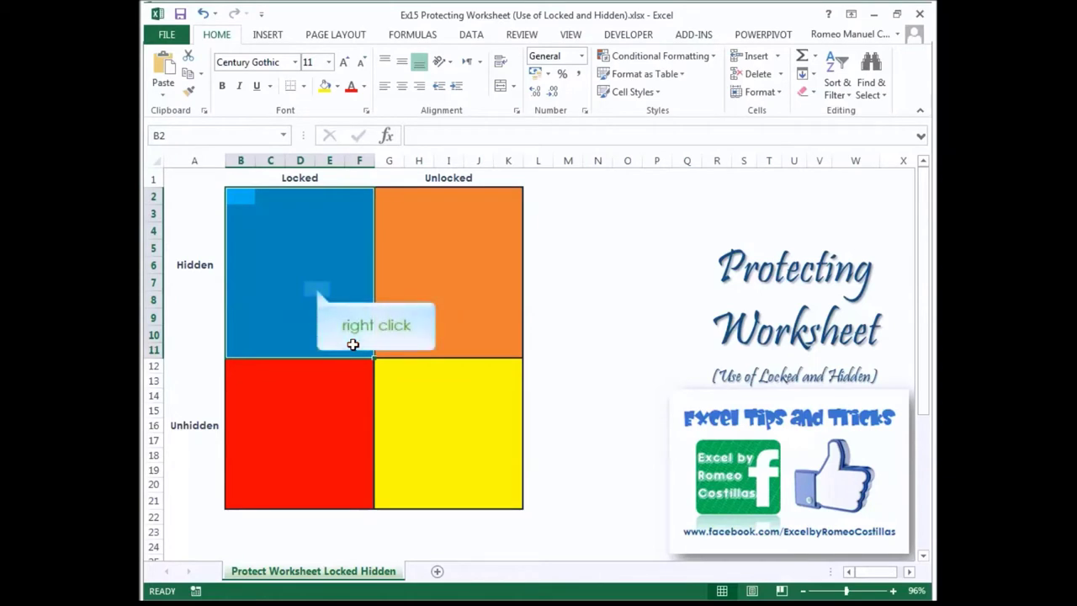
right_click(319, 294)
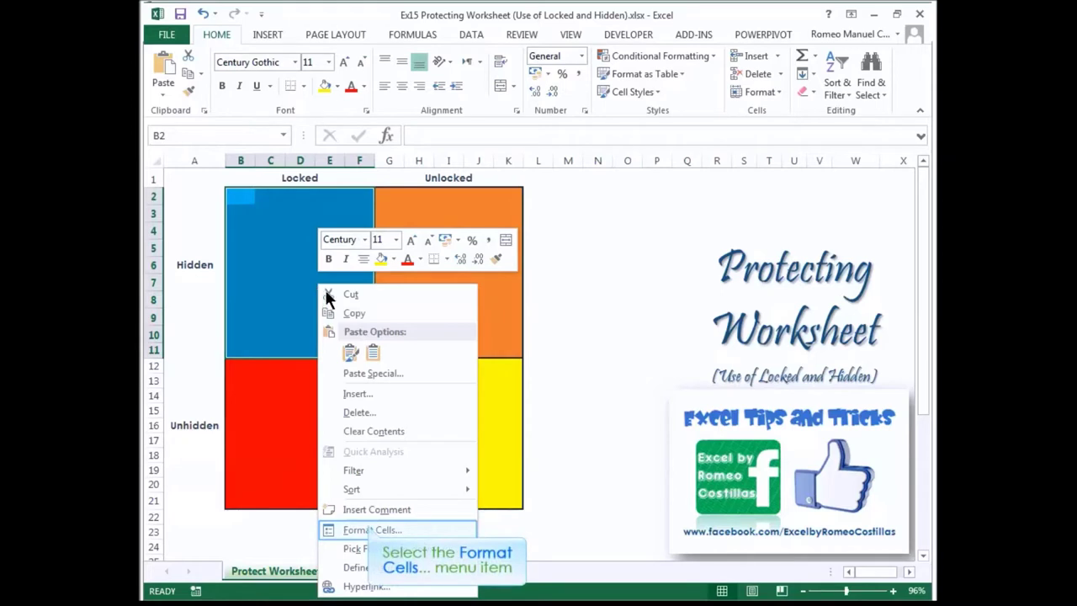
left_click(368, 526)
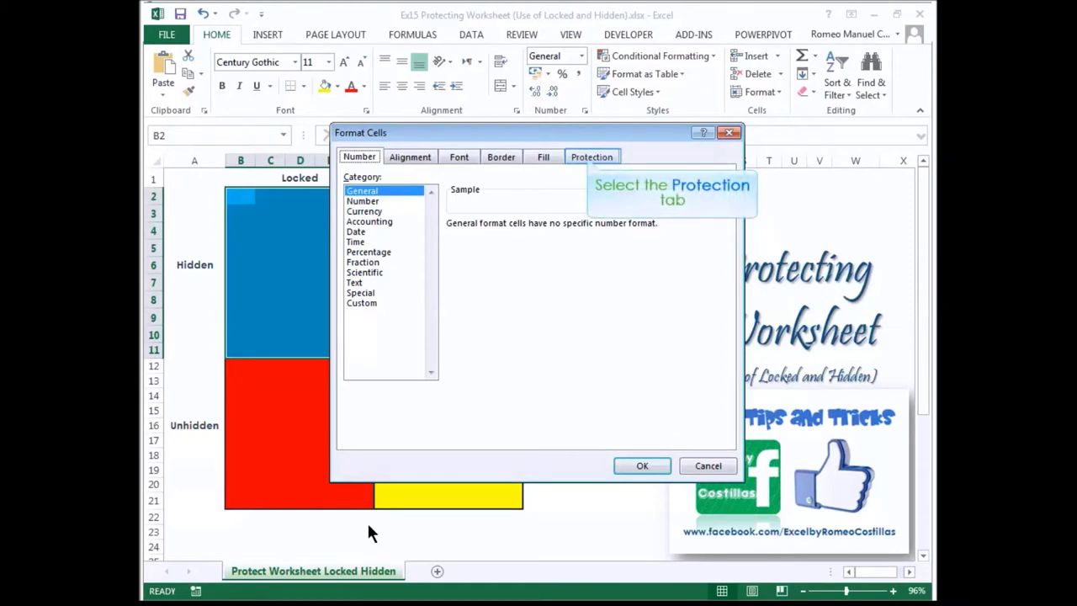
left_click(589, 158)
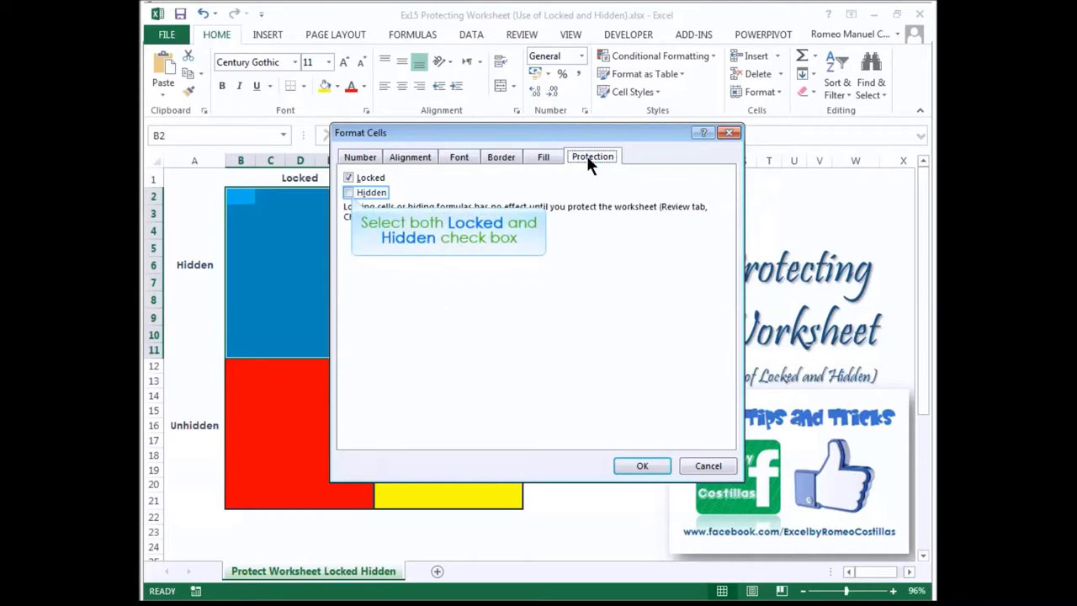
left_click(351, 193)
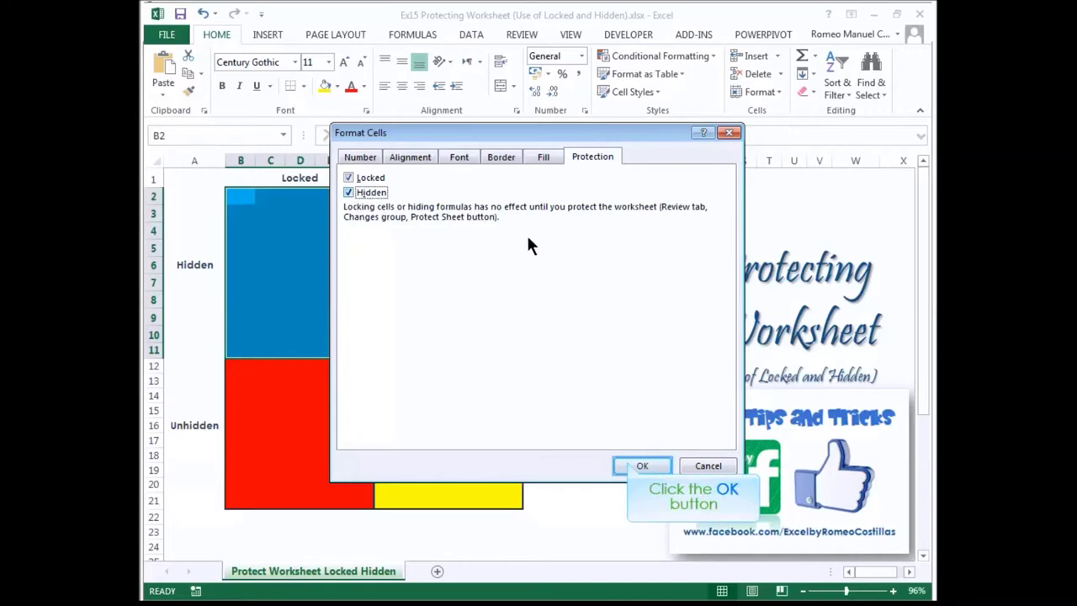
left_click(627, 463)
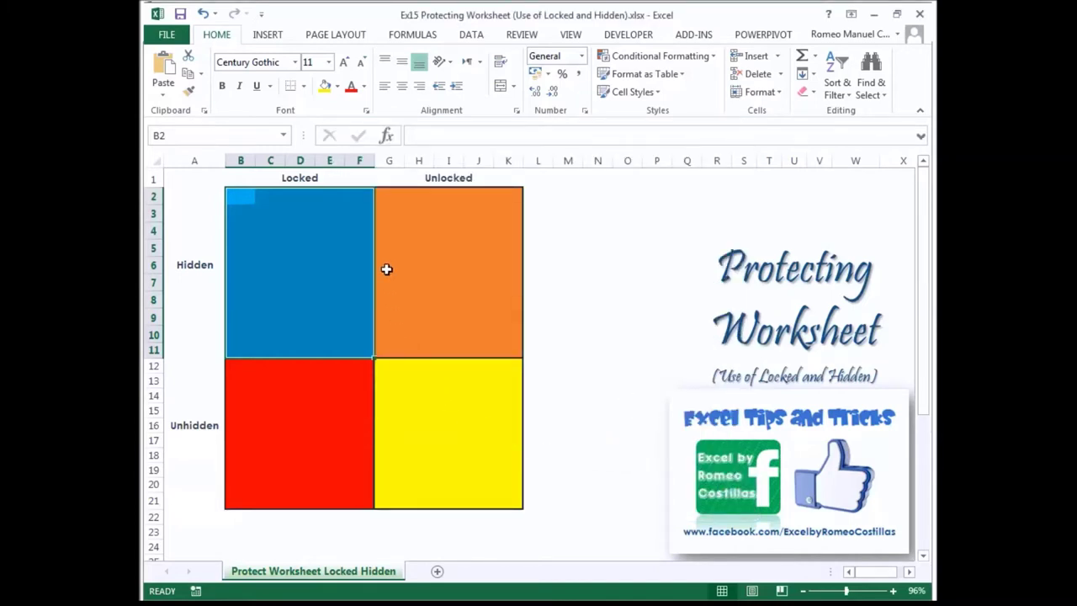
left_click_drag(383, 196, 511, 352)
Untick Locked and tick Hidden for the orange block G2:K11.
right_click(512, 352)
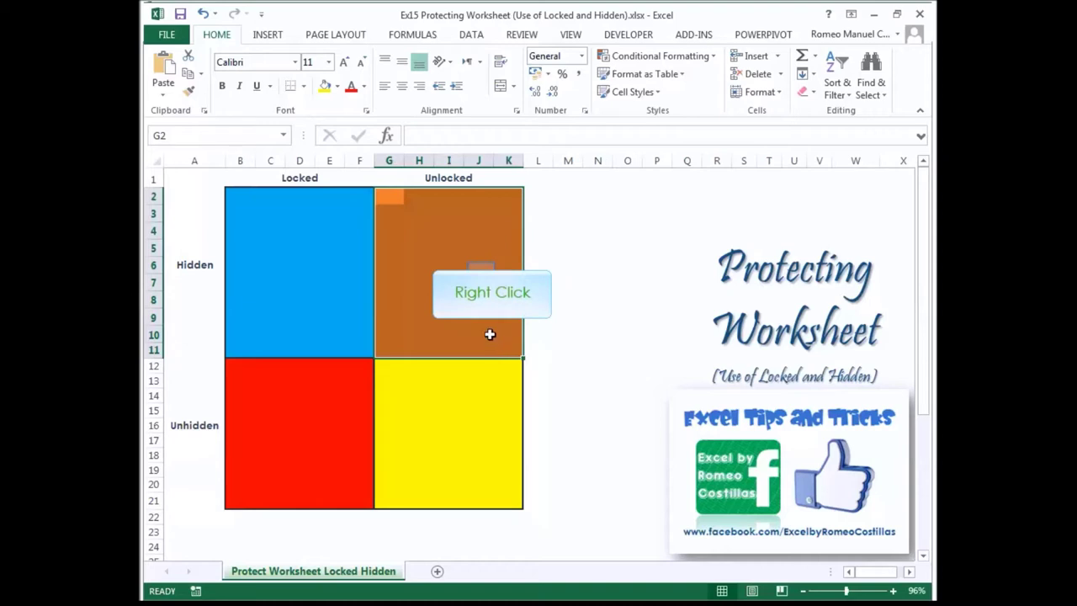
right_click(481, 271)
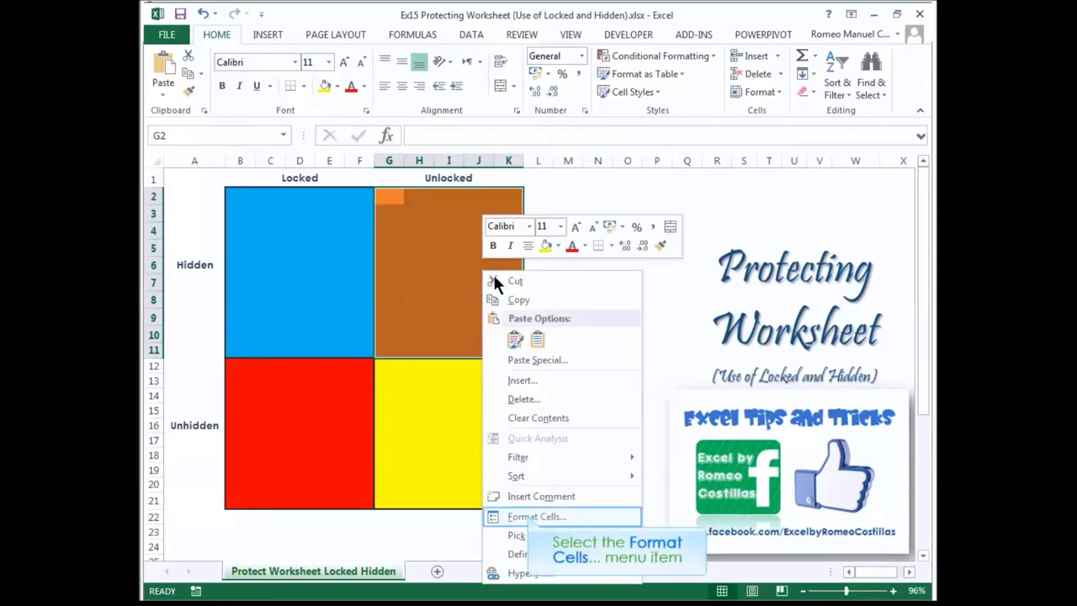
left_click(529, 516)
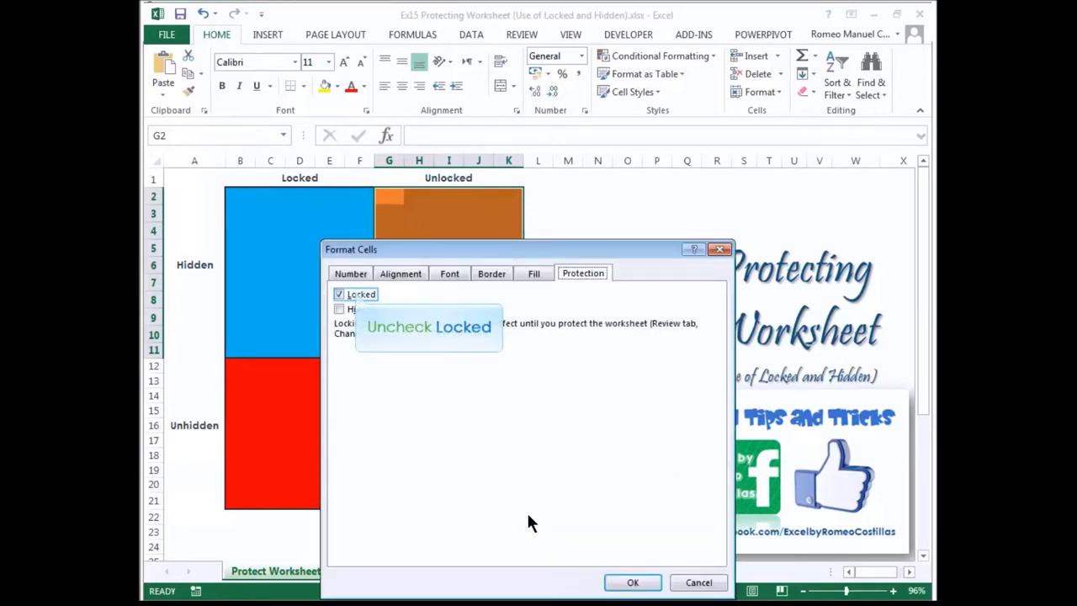
left_click(356, 295)
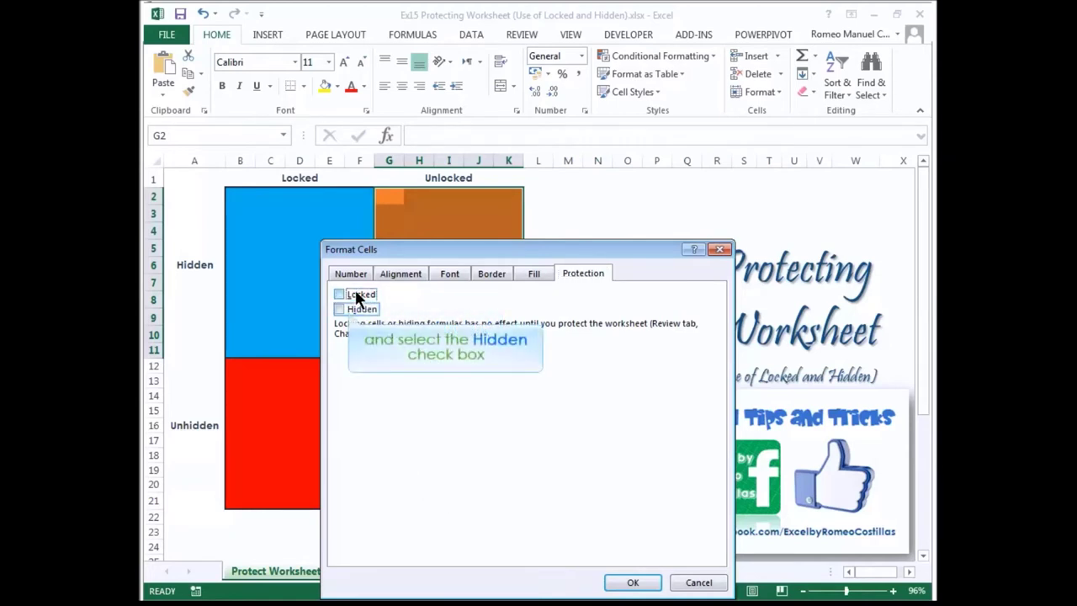
left_click(348, 309)
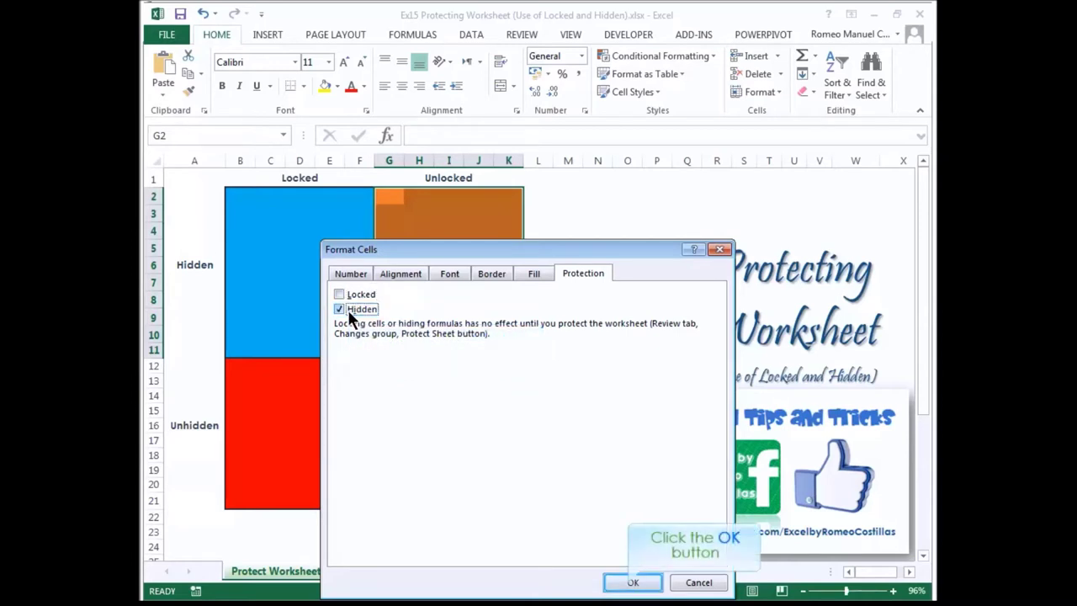
left_click(632, 581)
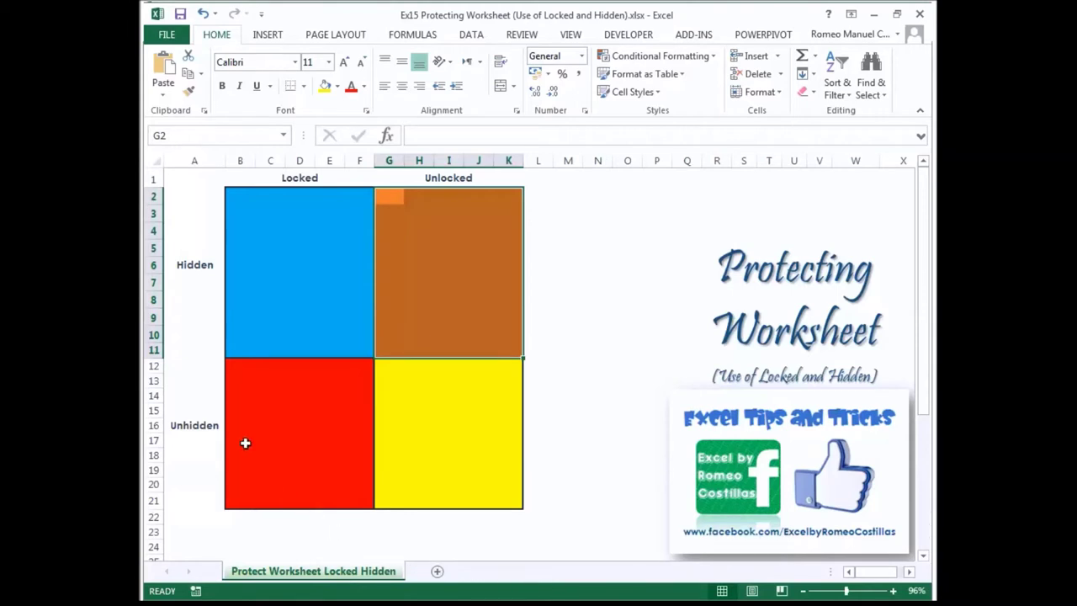
left_click(238, 366)
left_click_drag(245, 376, 363, 499)
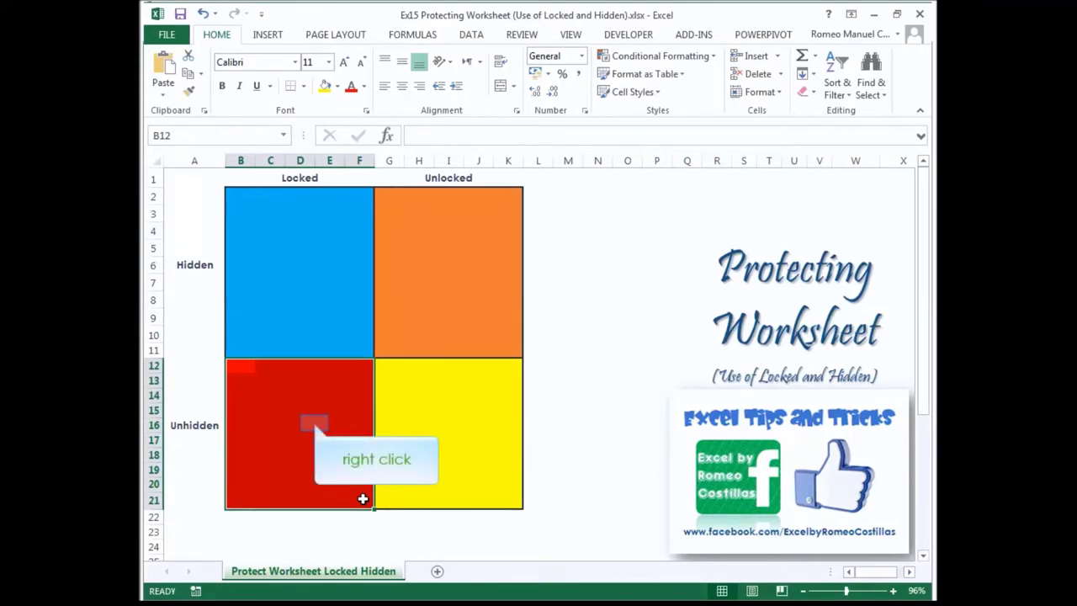
Keep the red block B12:F21 Locked with Hidden left unticked.
right_click(317, 431)
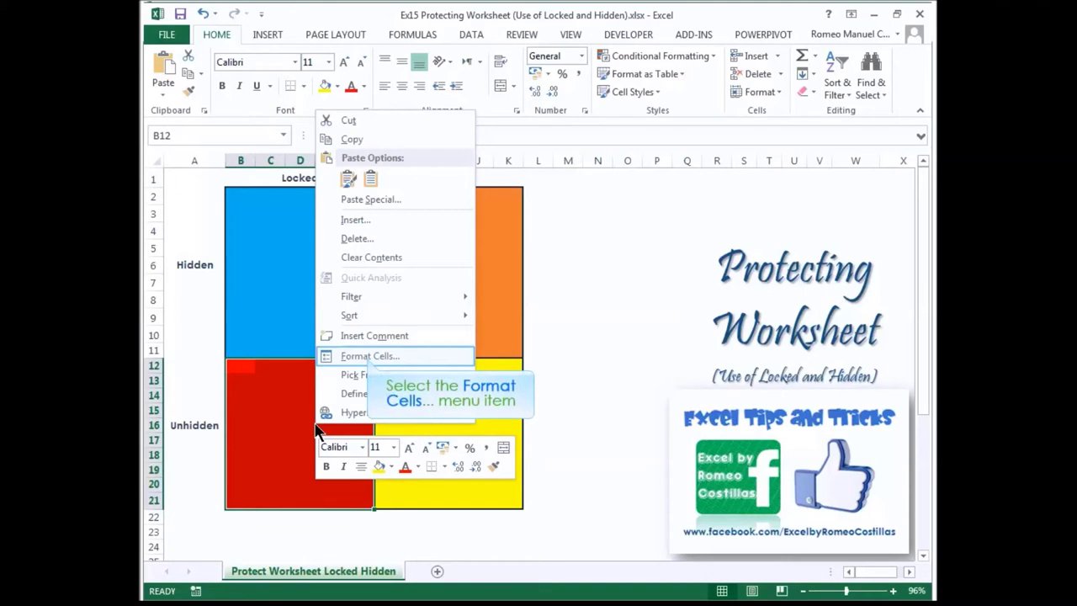
left_click(367, 356)
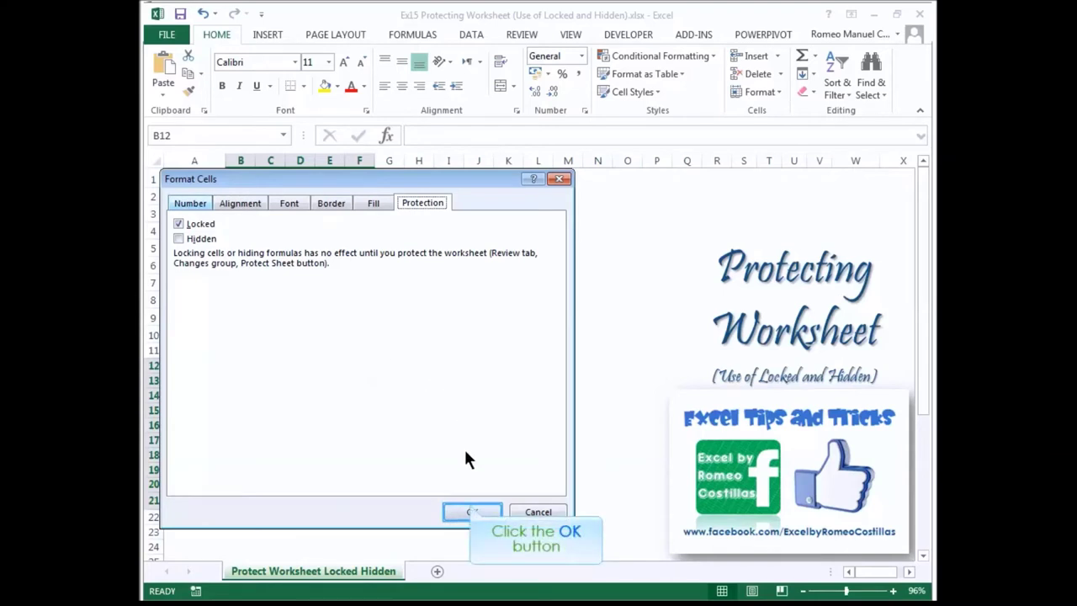
left_click(472, 510)
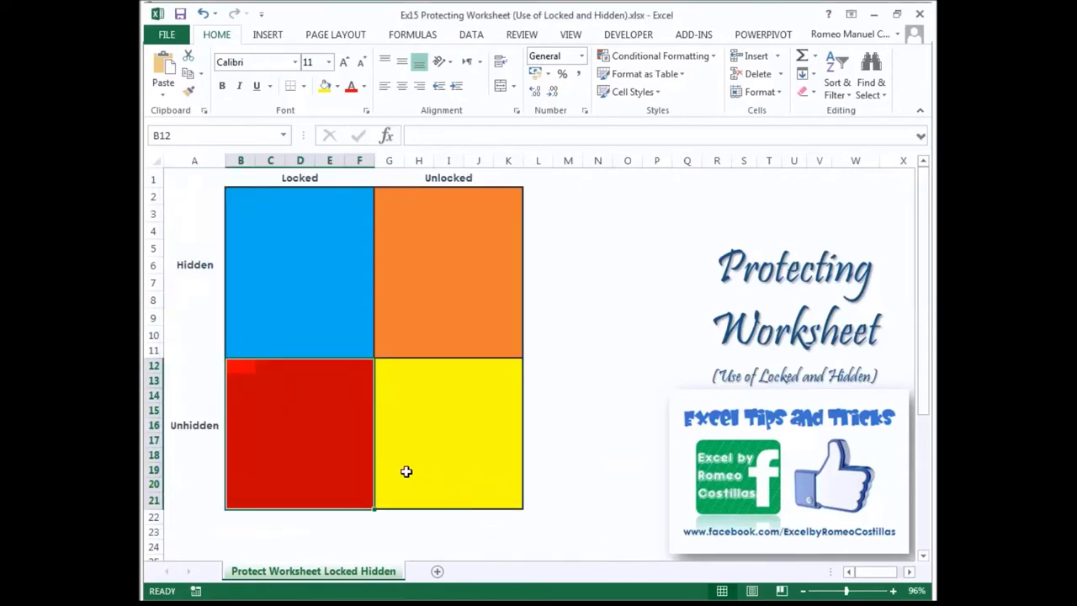
Untick Locked for the yellow block G12:K21, leaving Hidden off.
mouse_move(381, 365)
left_mouse_down()
mouse_move(485, 457)
mouse_move(510, 503)
left_mouse_up()
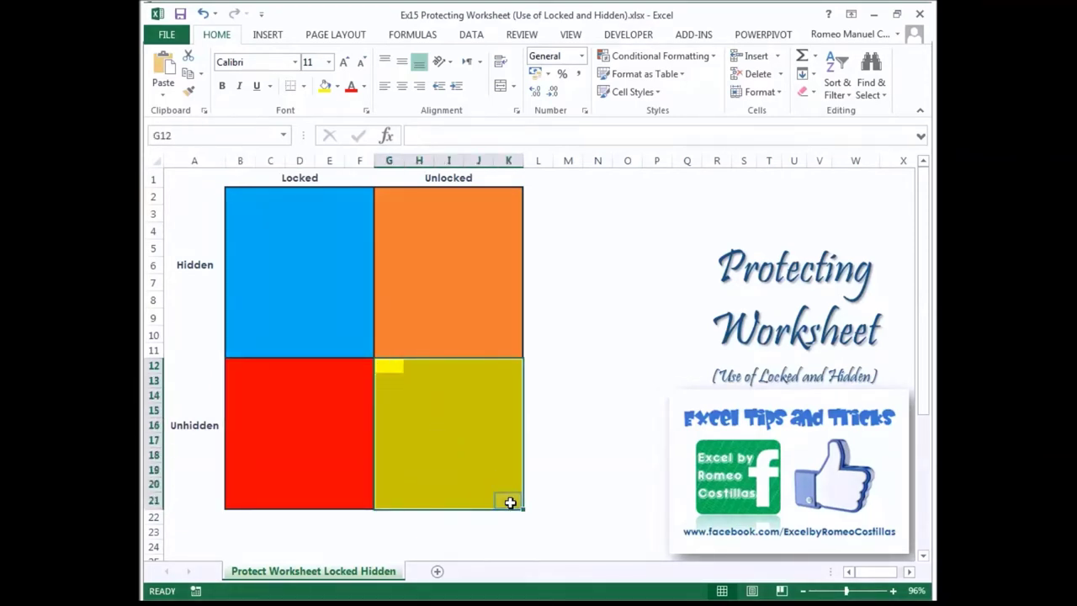
right_click(510, 503)
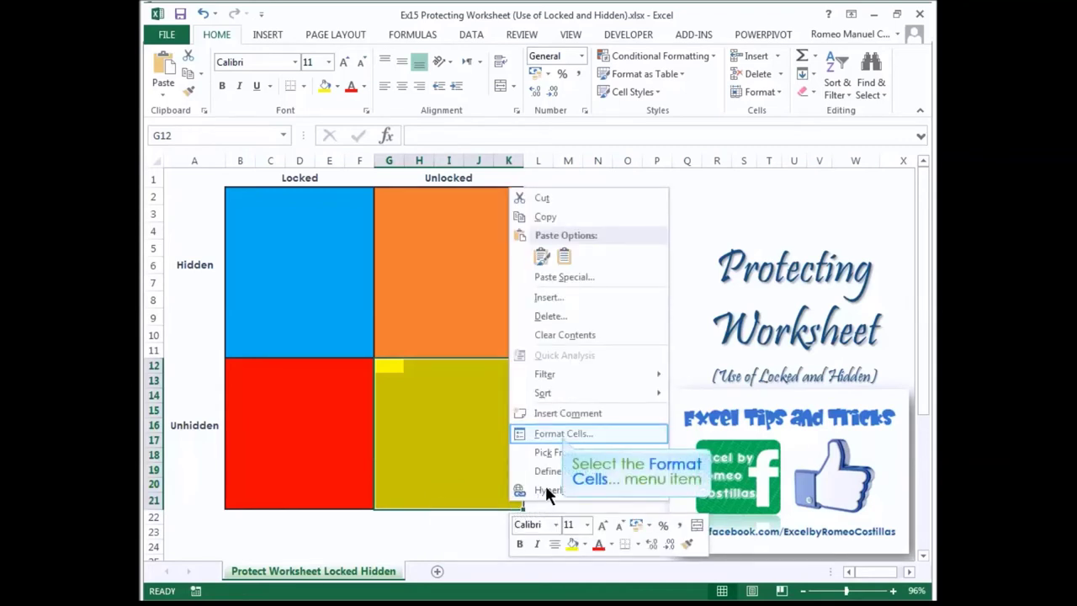
left_click(561, 433)
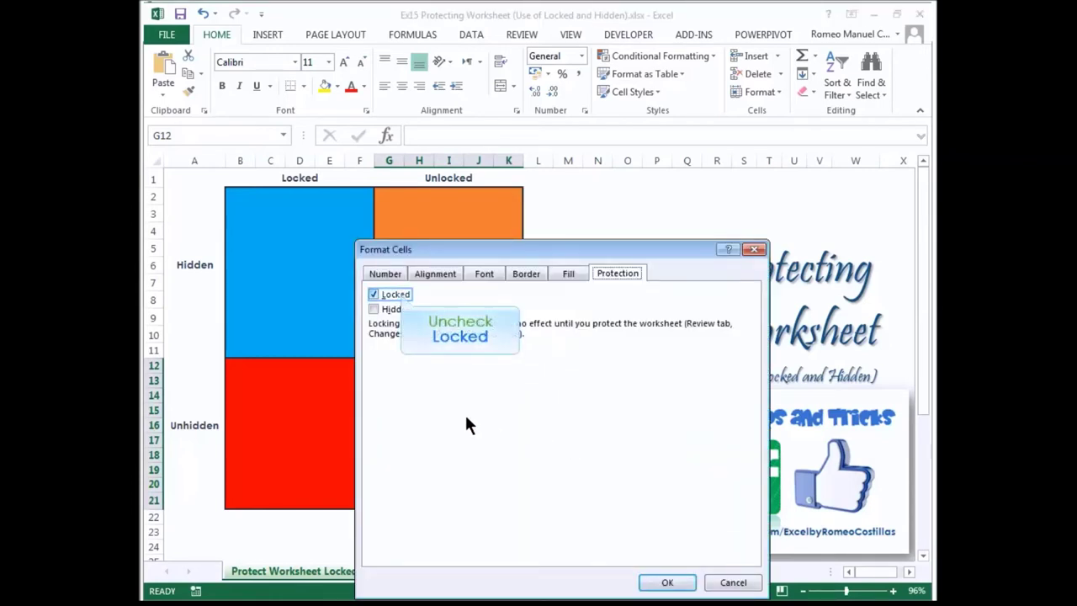
left_click(400, 292)
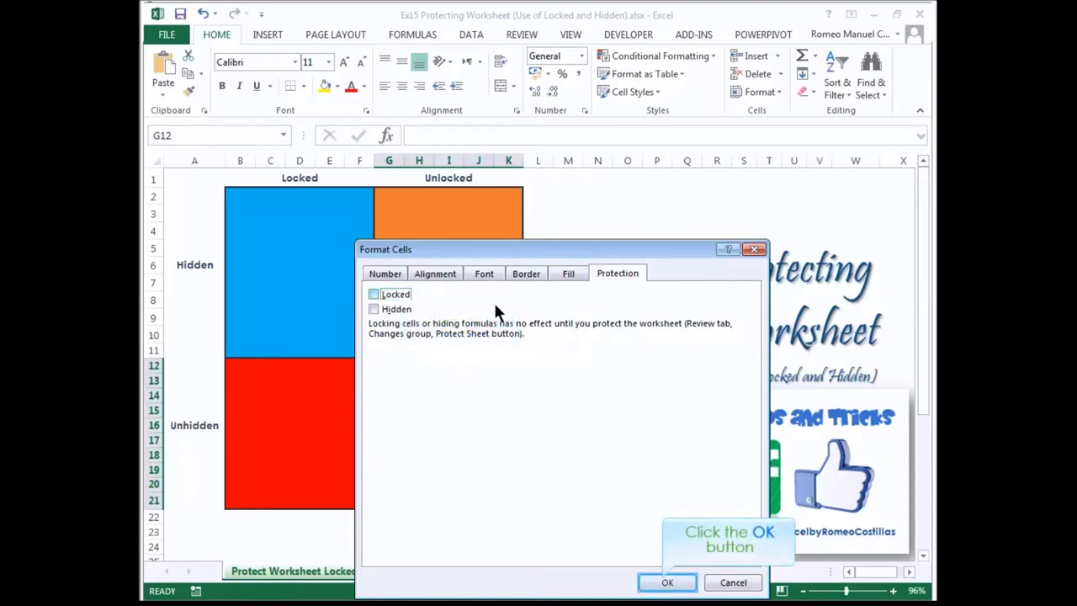
left_click(663, 583)
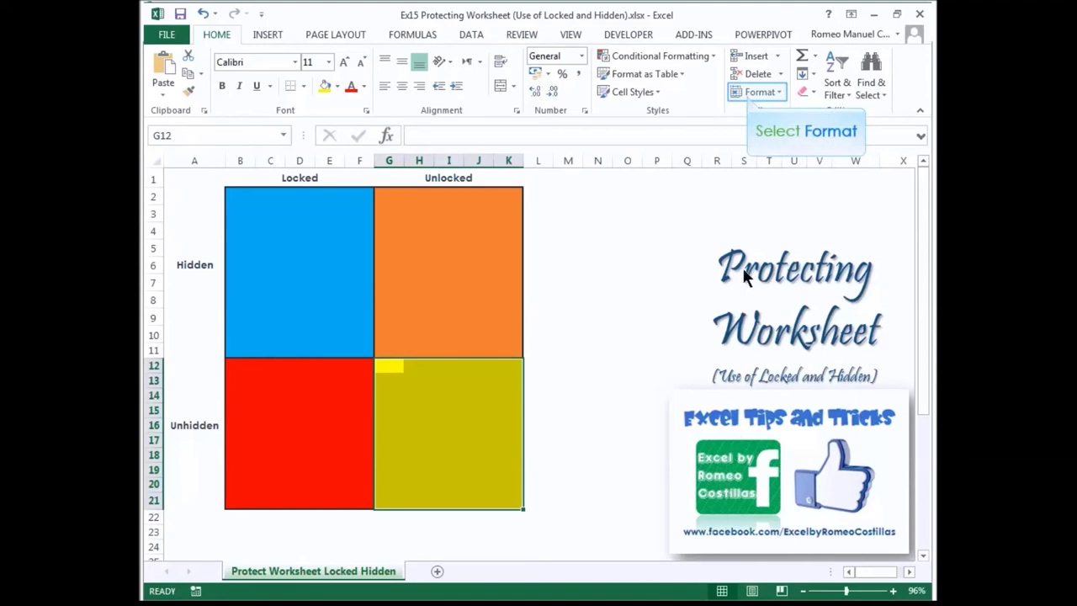
Protect the sheet through Format > Protect Sheet, keeping the default select-cell permissions.
left_click(746, 93)
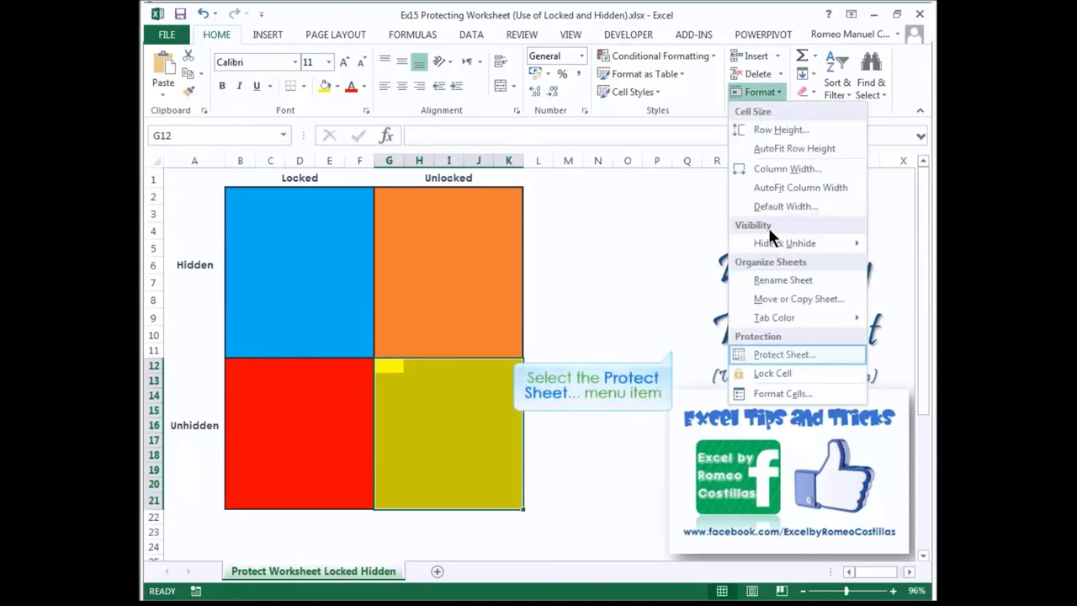
left_click(770, 354)
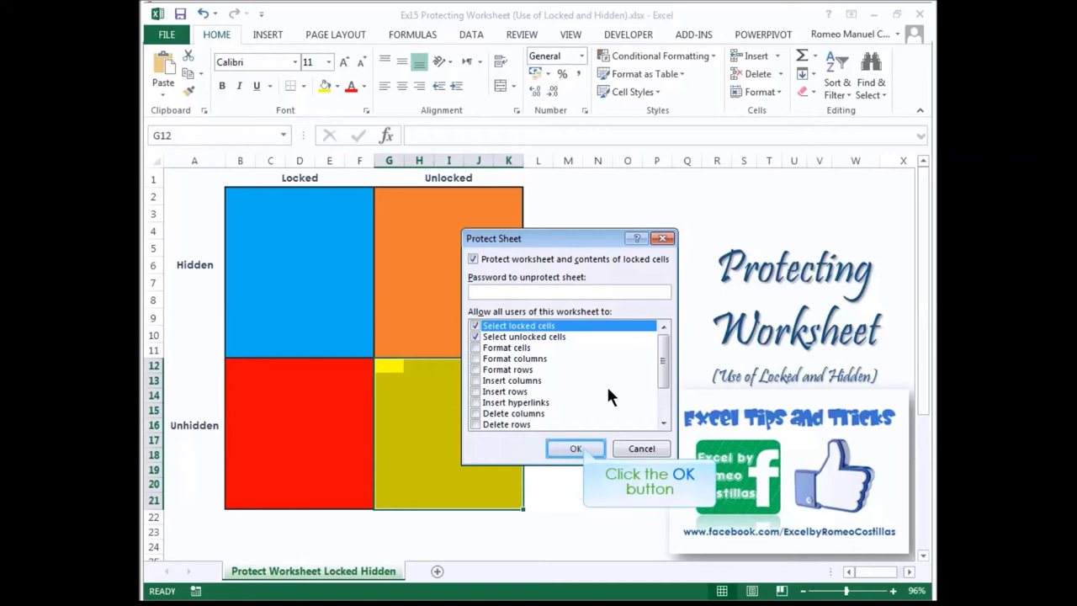
left_click(580, 446)
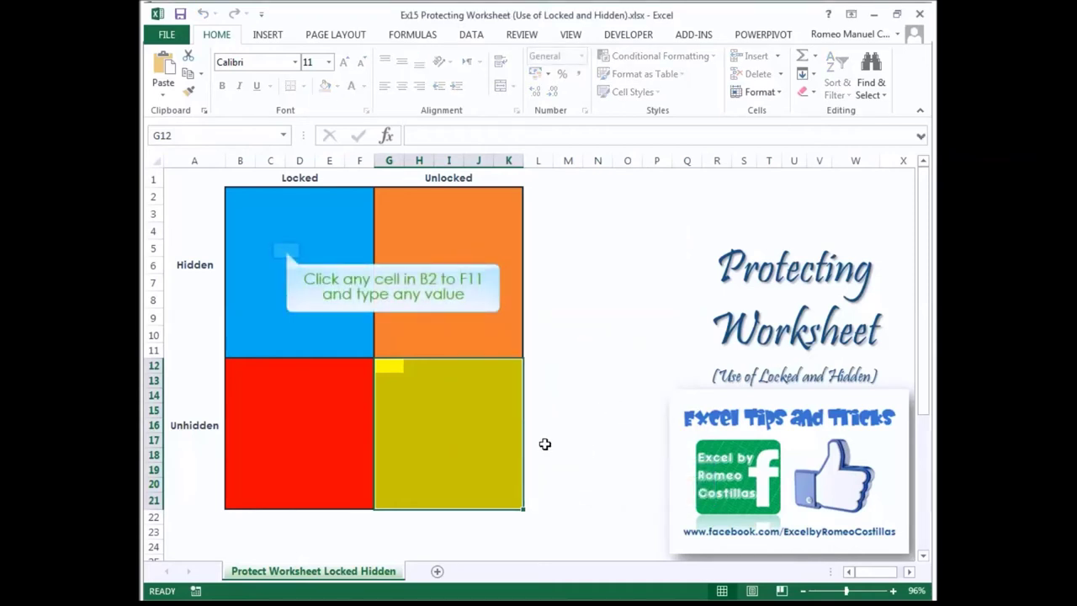
left_click(286, 250)
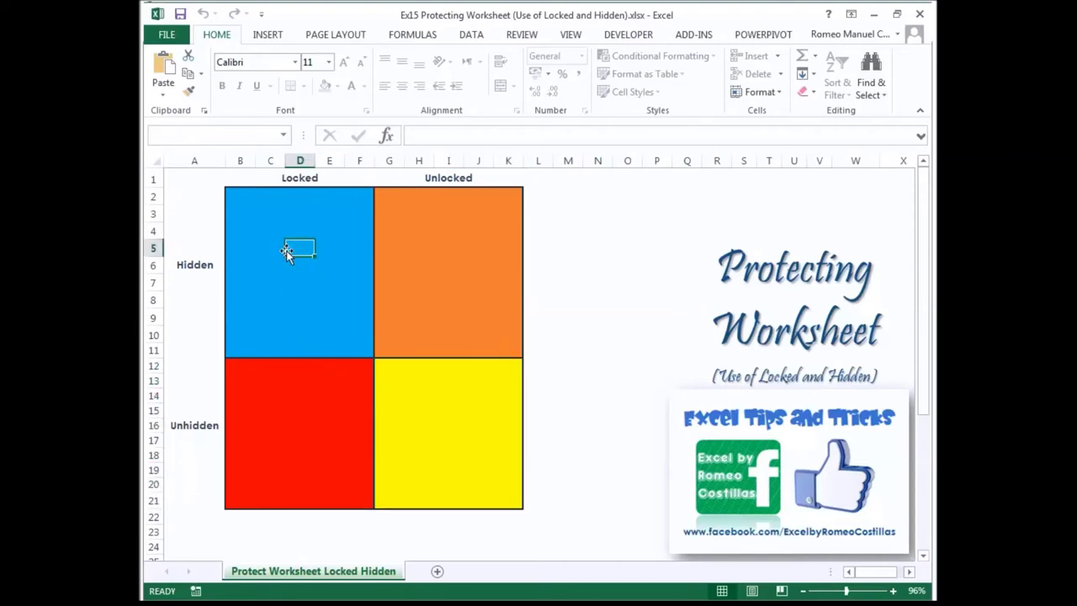
type("1")
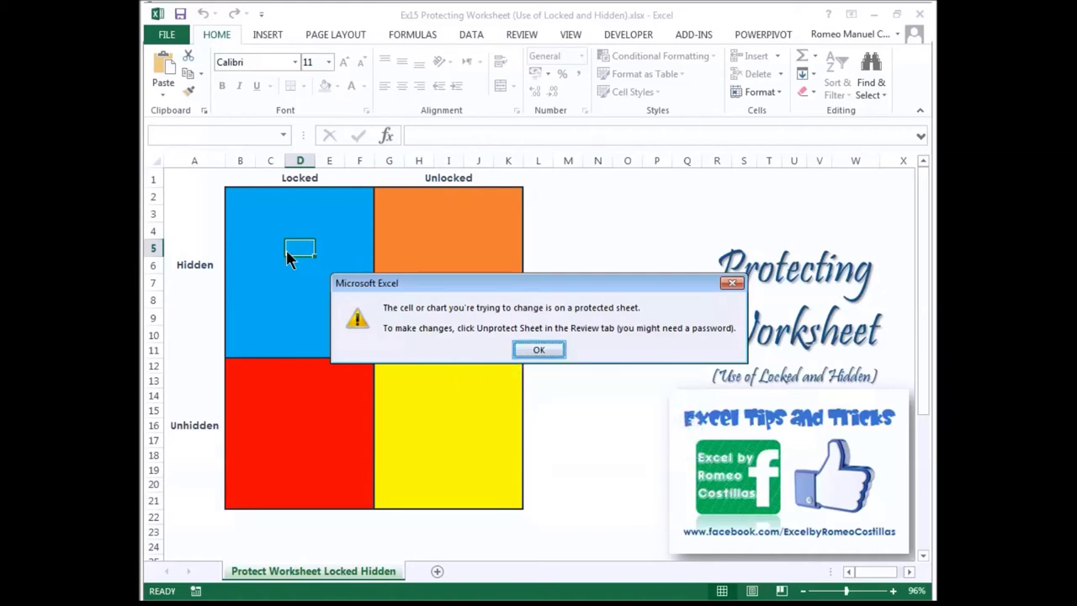
left_click(529, 350)
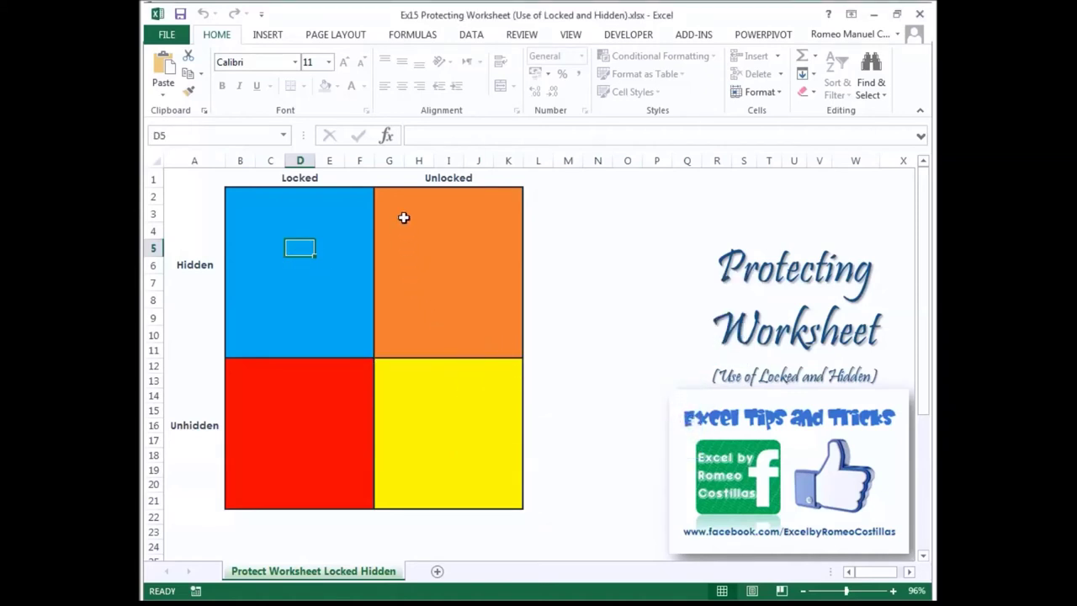
Enter 'unlock' in H5 and 'hidden' in H6, then confirm H5's contents stay concealed.
left_click_drag(404, 218, 481, 297)
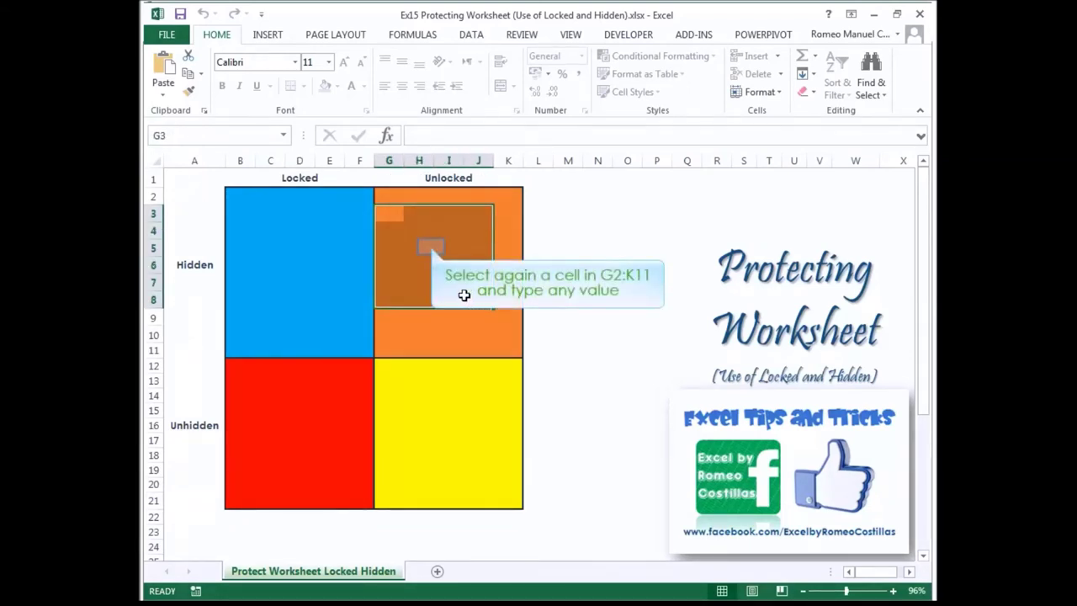
left_click(431, 247)
type("unlock")
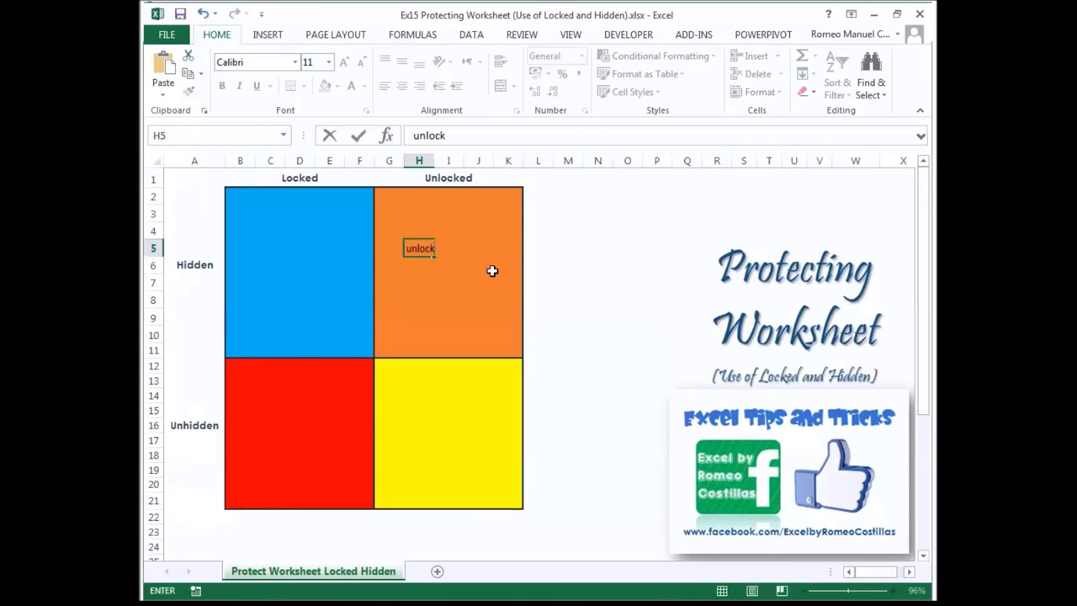
key("Return")
type("hidden")
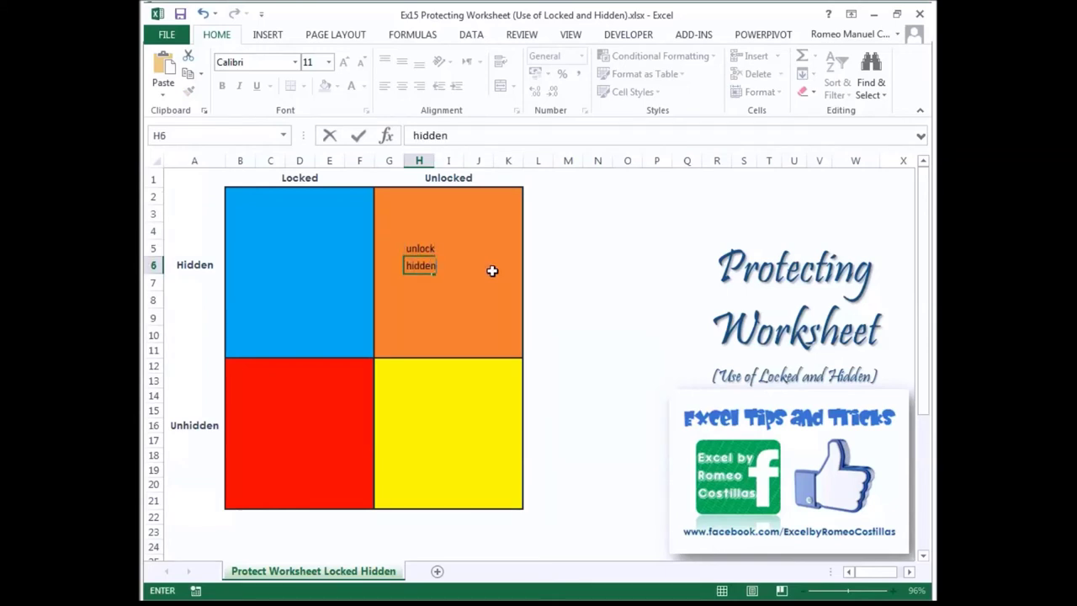
key("Escape")
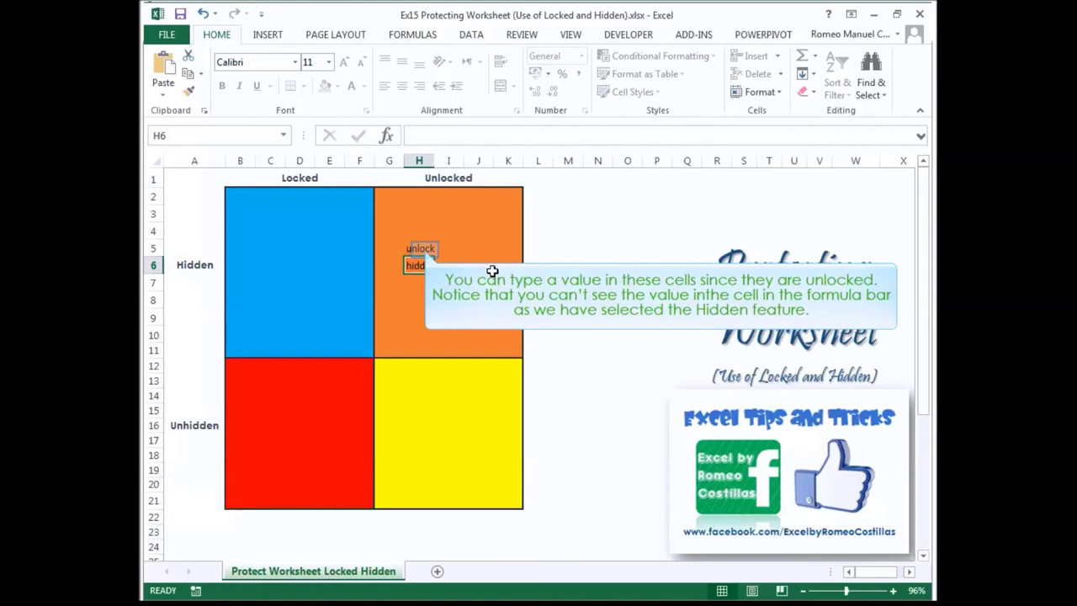
left_click(420, 249)
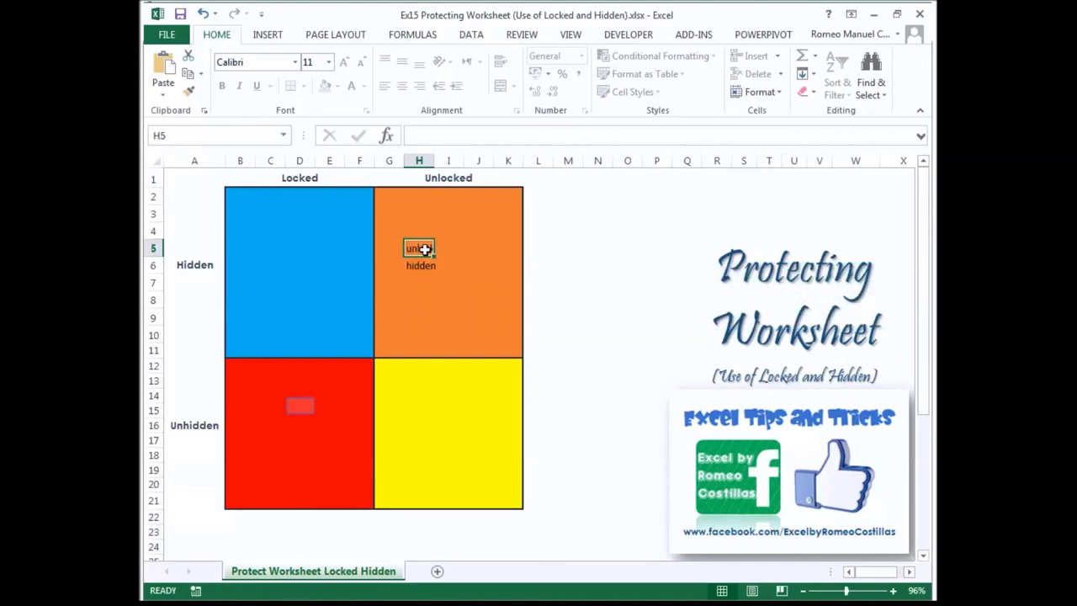
left_click(301, 406)
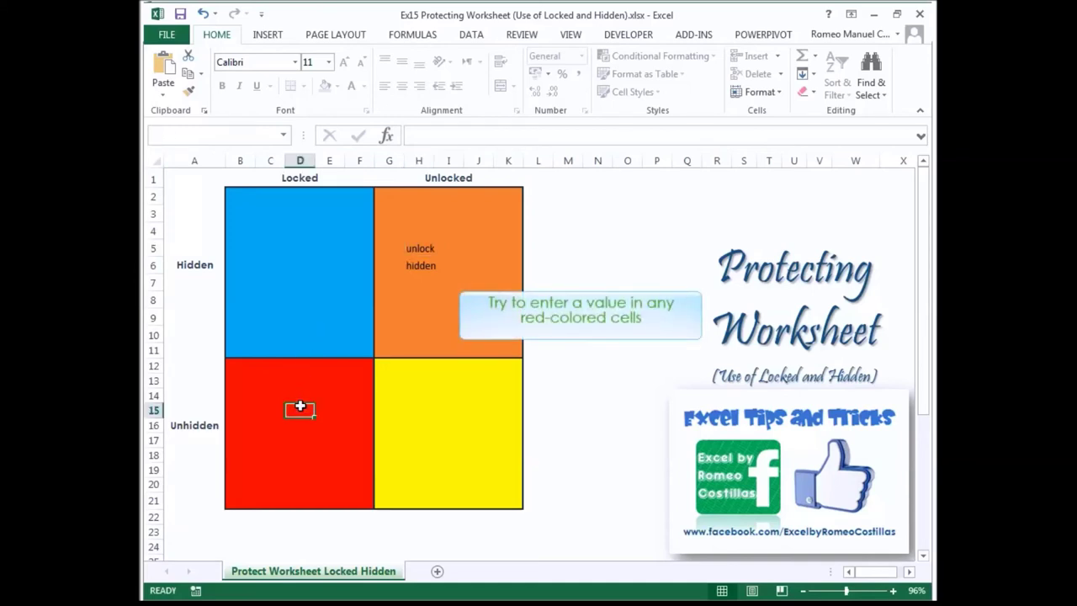
Show that locked cell D15 refuses edits, then enter 'asdfadfaf' in unlocked cell I15.
double_click(300, 409)
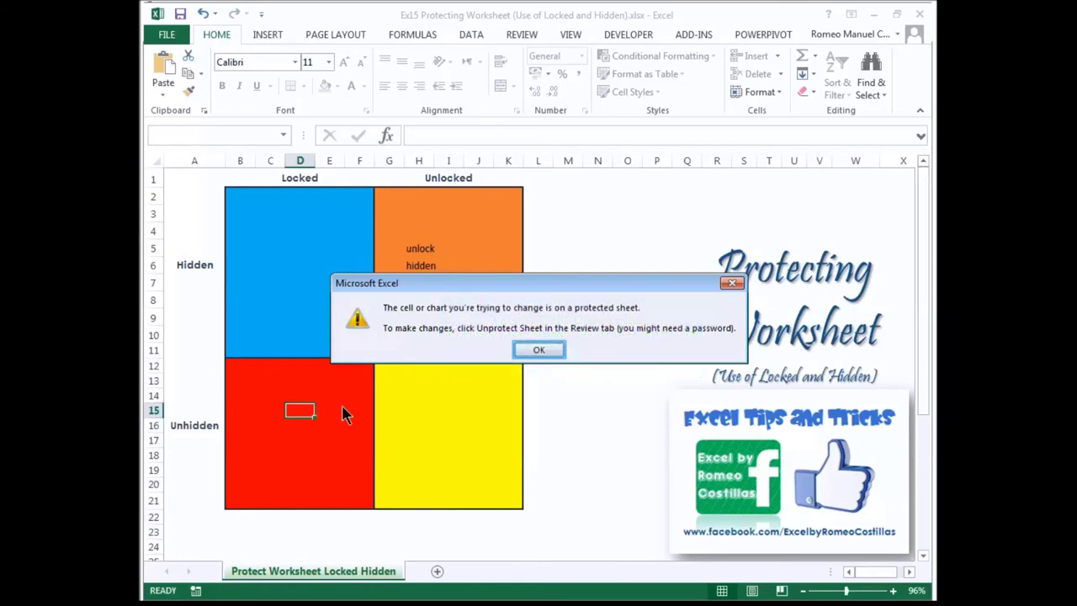
left_click(541, 350)
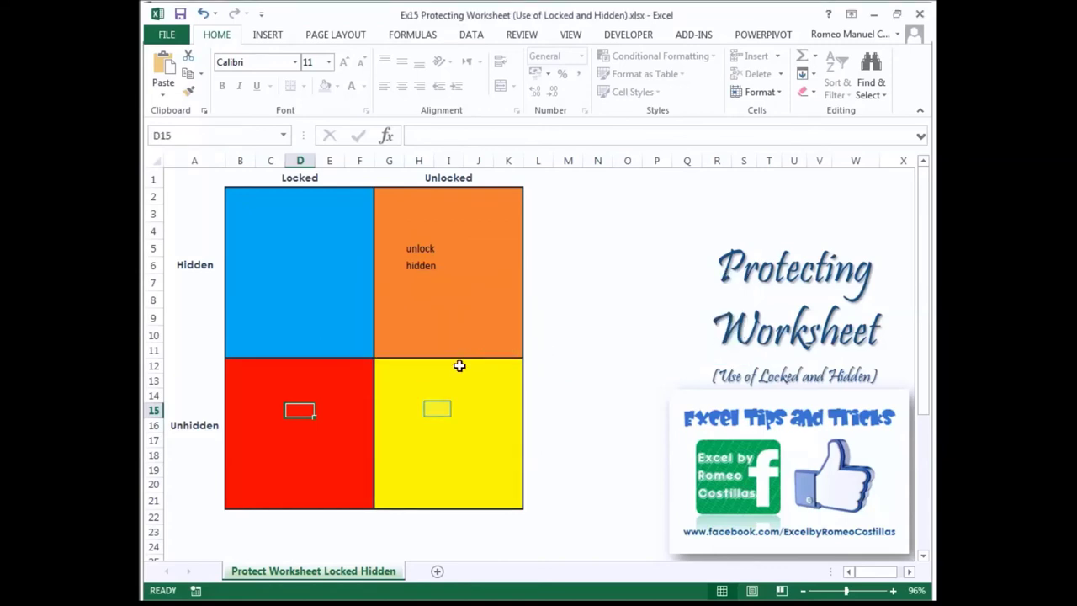
left_click(437, 409)
type("asdfadfaf")
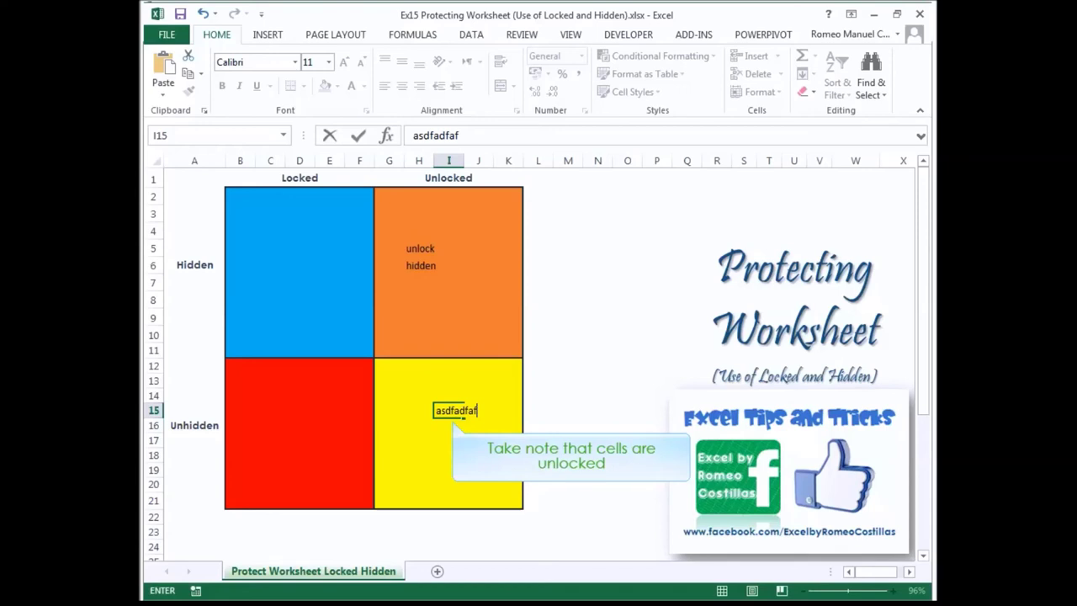
key("ctrl+Return")
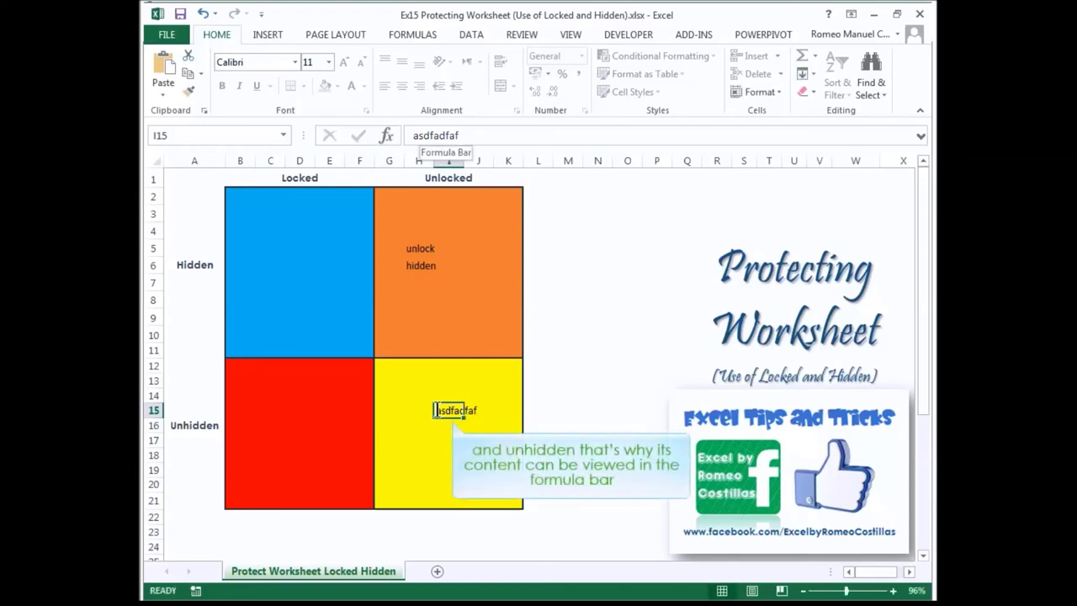